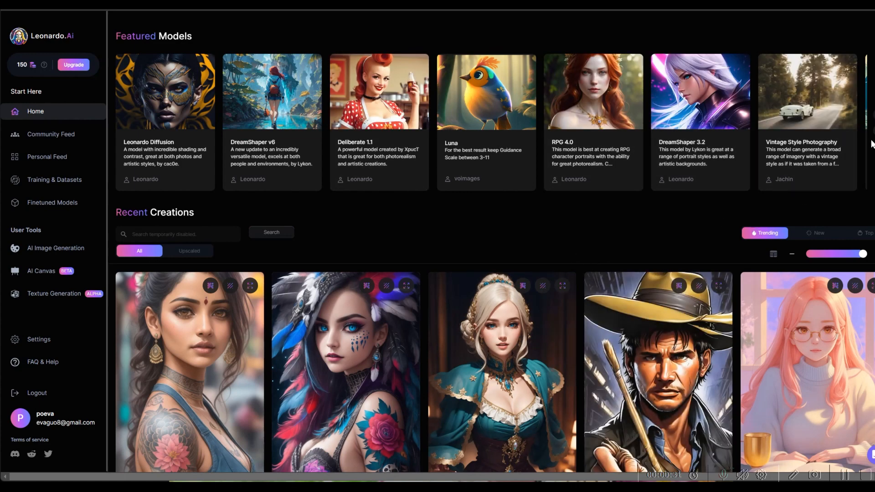
# - Scroll down Recent Creations and open the bearded watercolor Hercules portrait's detail view
pyautogui.scroll(-4, 609, 246)
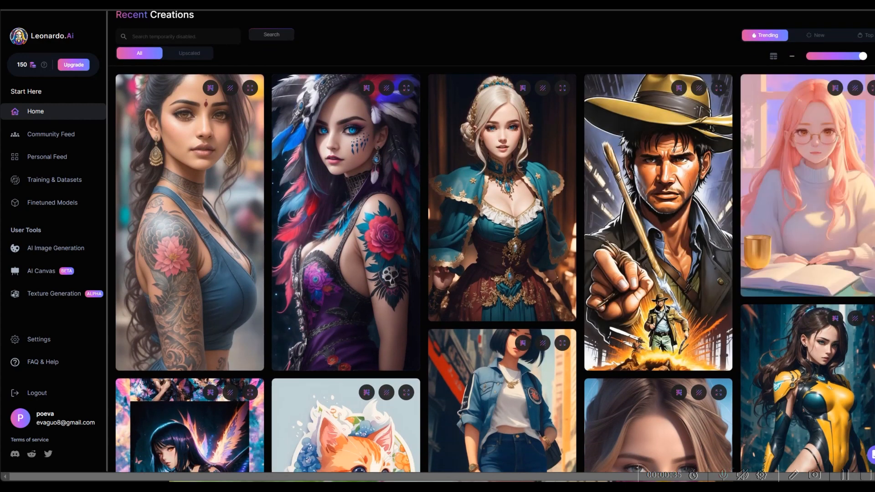
pyautogui.scroll(-8, 495, 269)
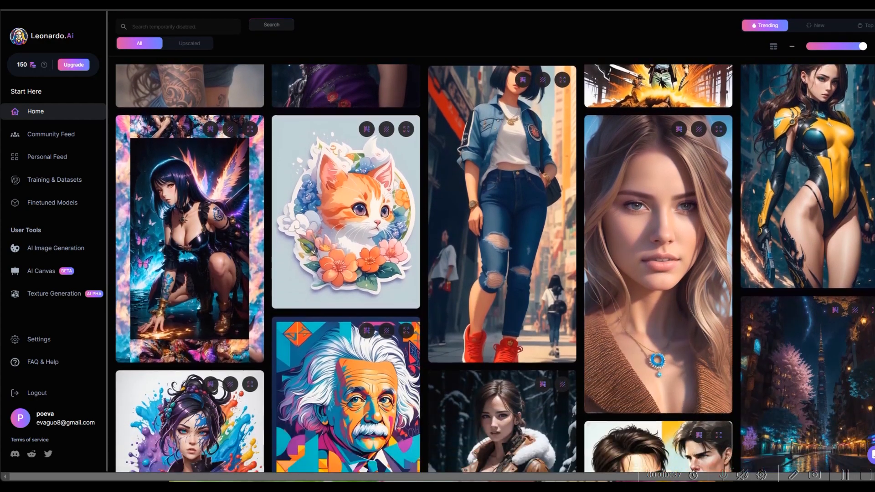
pyautogui.scroll(-7, 496, 271)
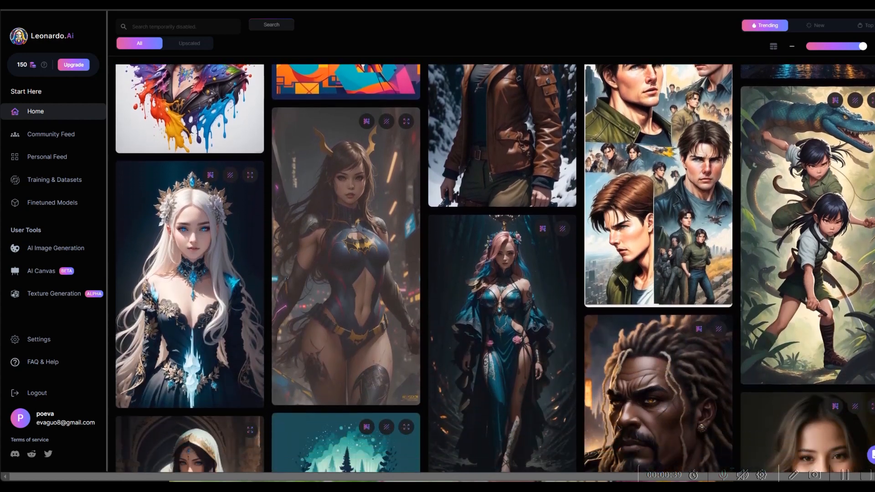
pyautogui.scroll(-5, 495, 271)
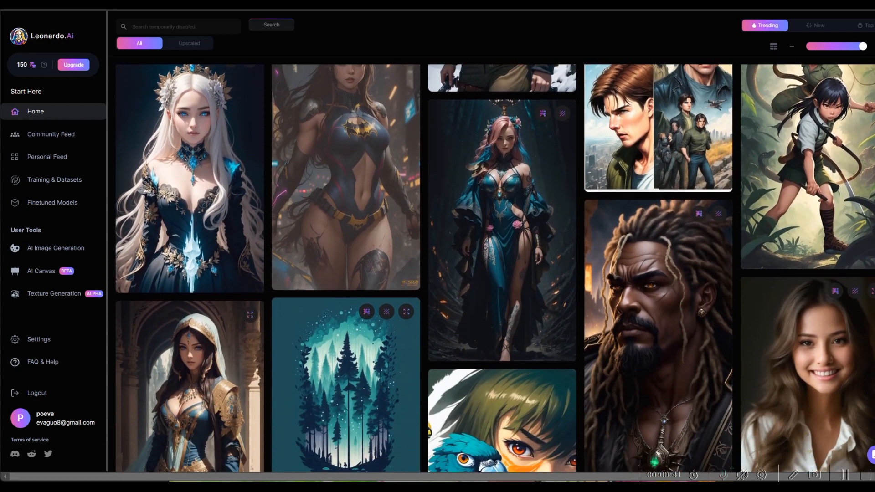
pyautogui.scroll(-7, 495, 272)
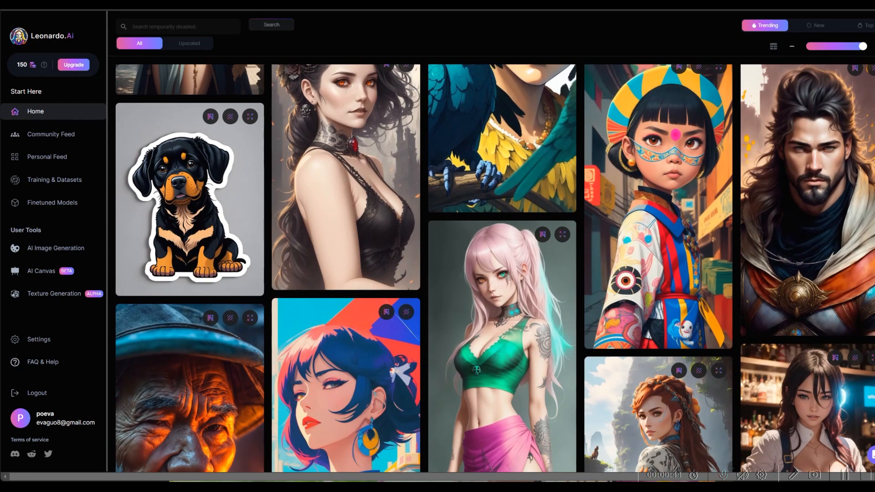
pyautogui.click(866, 250)
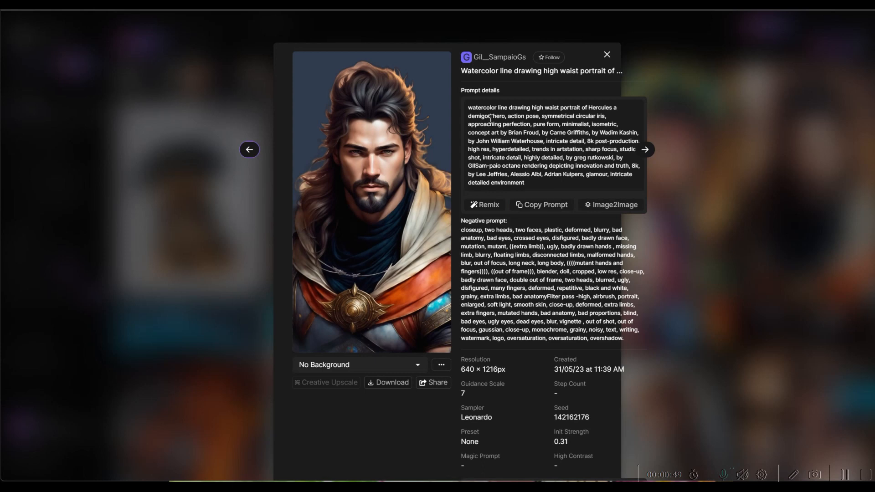
# - Copy the Hercules prompt, review its RPG 4.0, 640×1216, guidance 7 settings, then Remix it
pyautogui.click(542, 204)
pyautogui.scroll(-3, 447, 248)
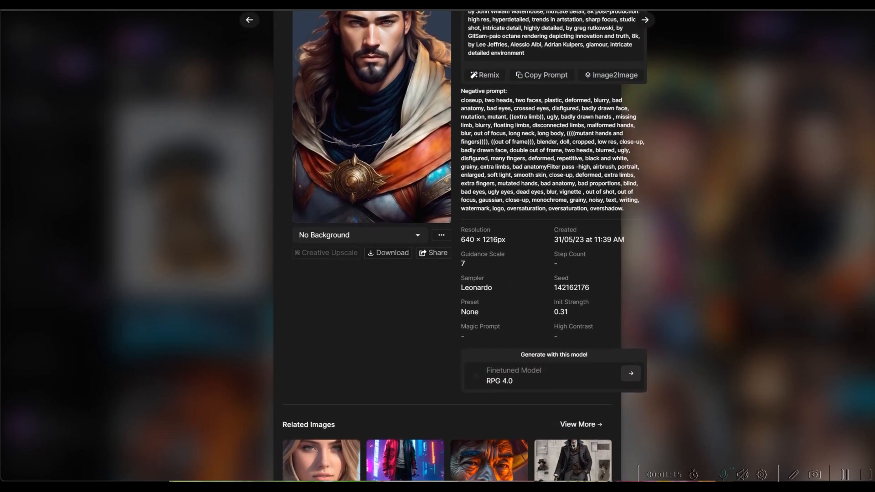
pyautogui.scroll(1, 447, 246)
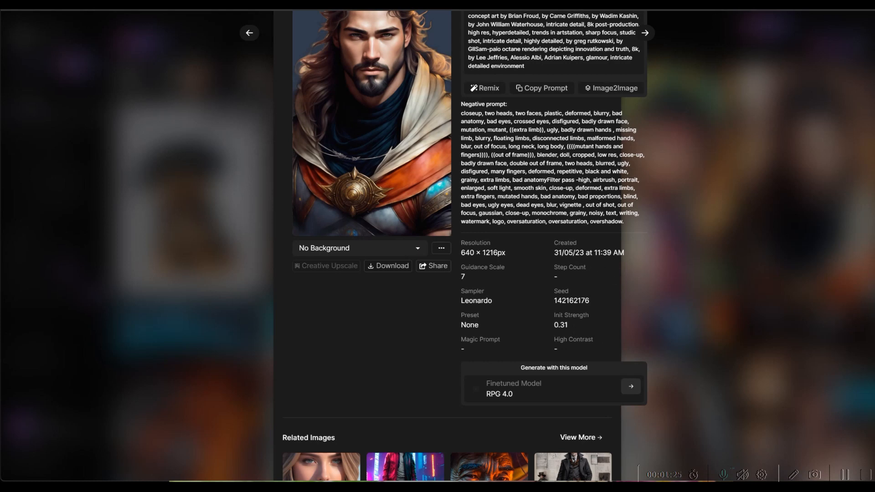
pyautogui.scroll(3, 447, 246)
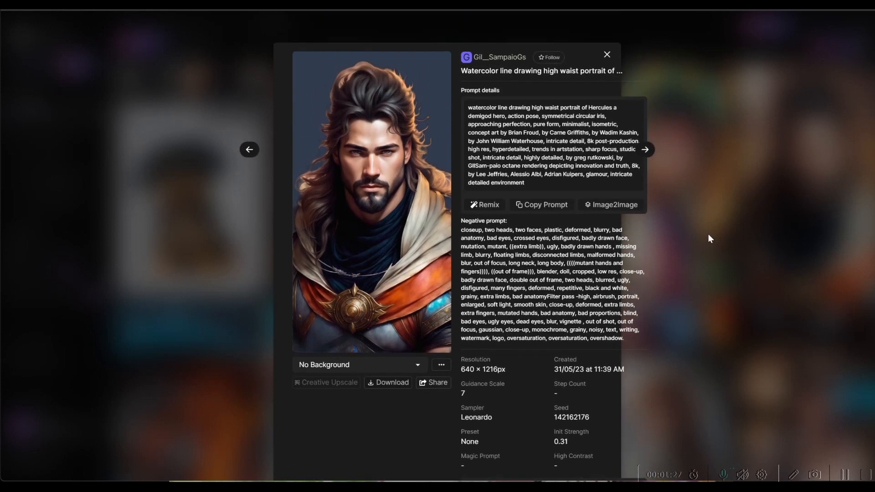
pyautogui.click(486, 206)
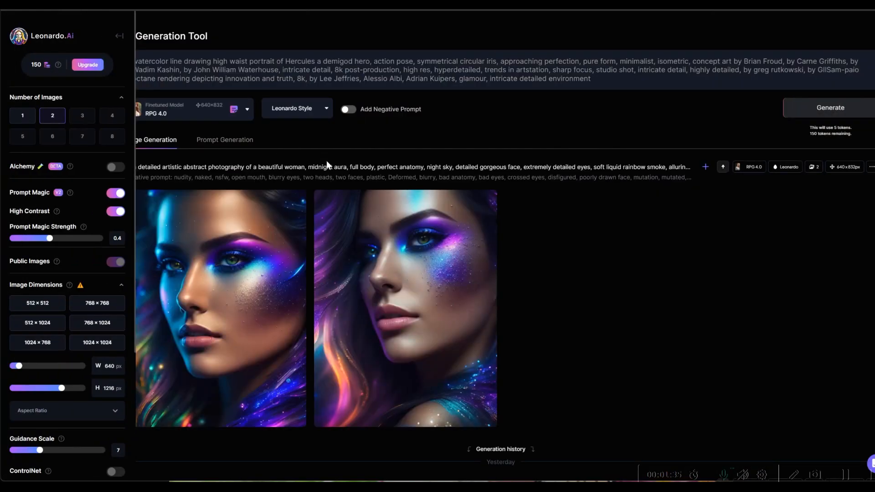
# - Replace RPG 4.0 with the DreamShaper v5 platform model, setting output to 640×832
pyautogui.click(246, 113)
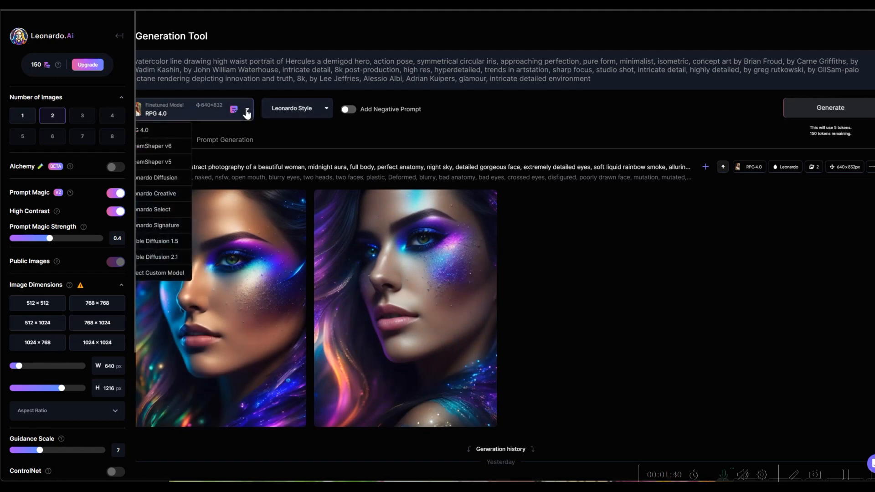
pyautogui.click(157, 274)
pyautogui.click(391, 98)
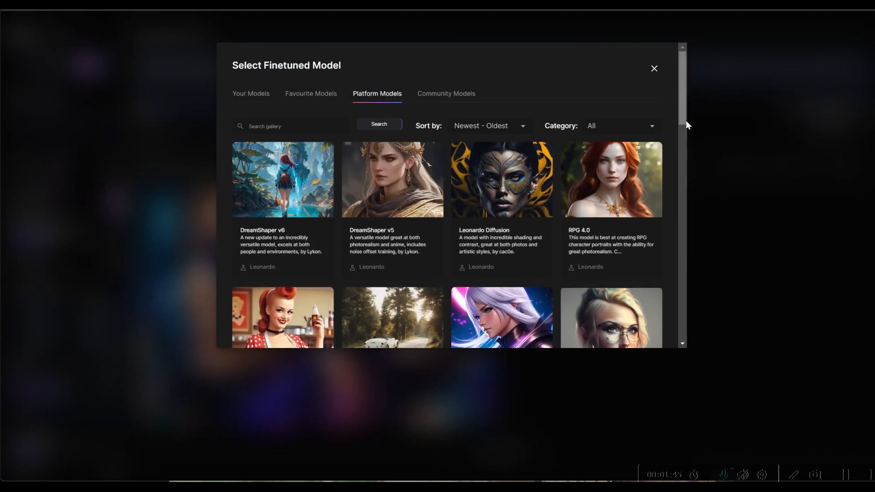
pyautogui.moveTo(685, 121)
pyautogui.mouseDown()
pyautogui.moveTo(687, 161)
pyautogui.moveTo(699, 123)
pyautogui.mouseUp()
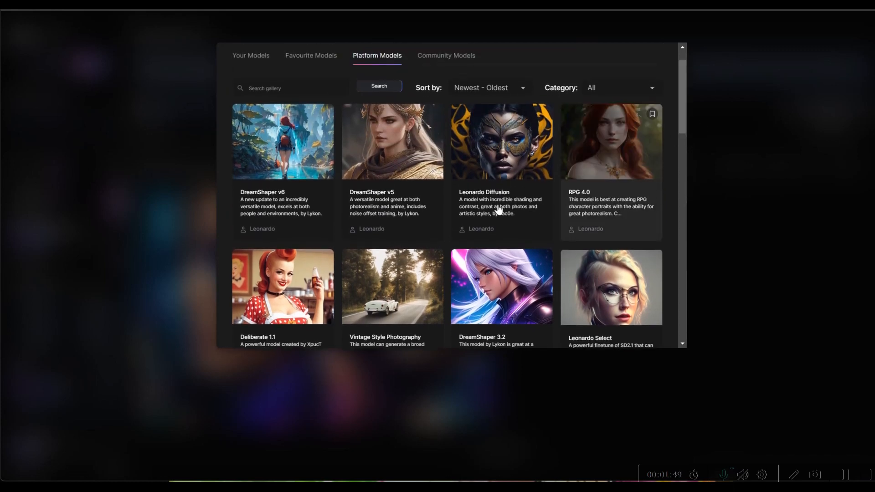
pyautogui.click(409, 209)
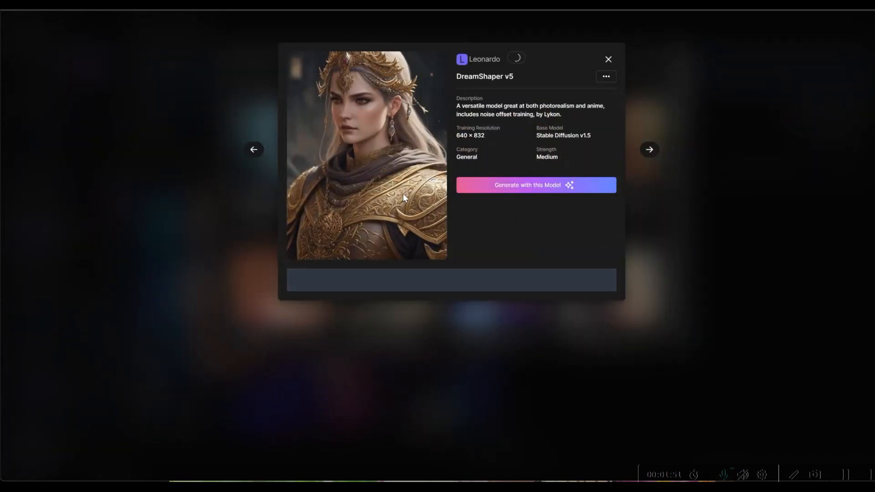
pyautogui.click(548, 190)
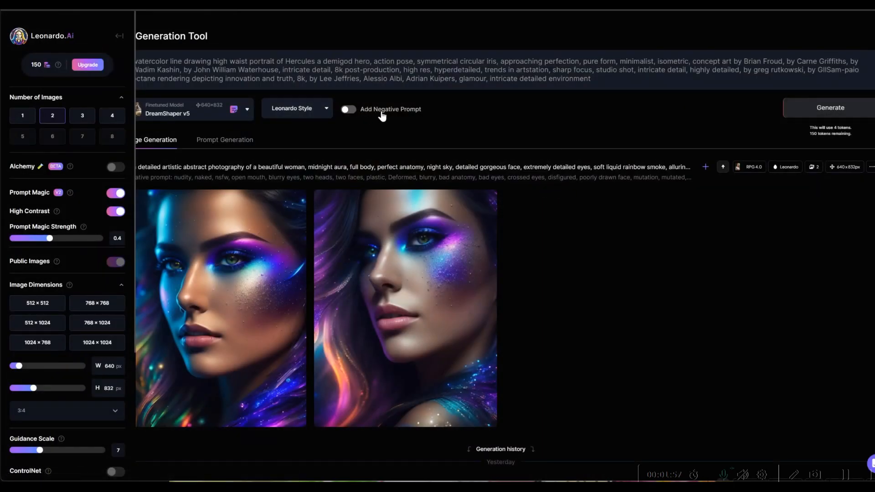
# - Enable the pre-filled negative prompt and generate two 640×832 DreamShaper v5 Hercules images
pyautogui.click(356, 115)
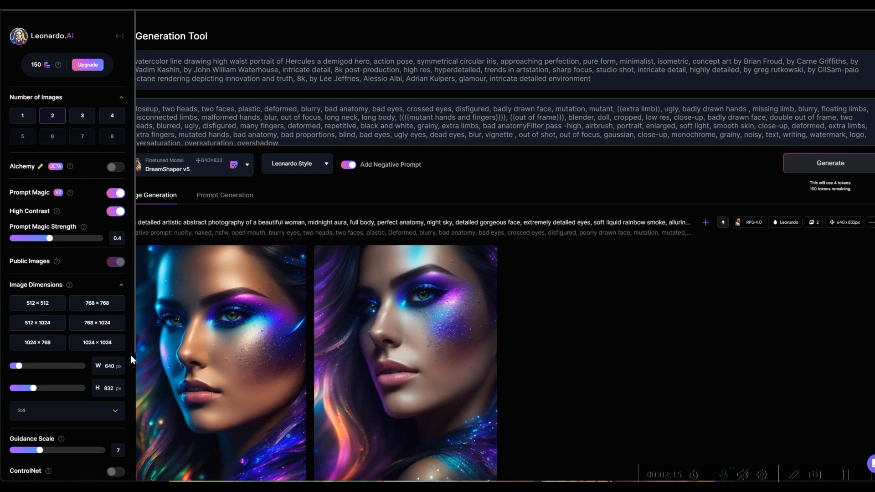
pyautogui.scroll(-3, 130, 356)
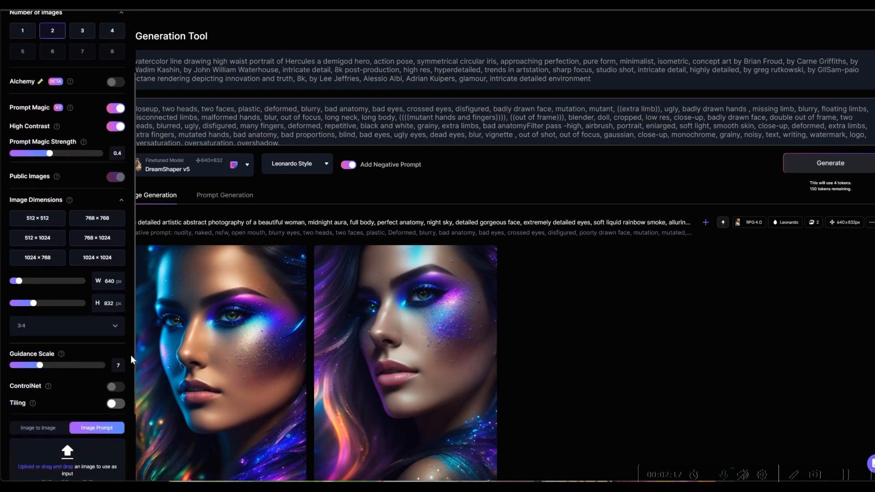
pyautogui.scroll(-1, 131, 356)
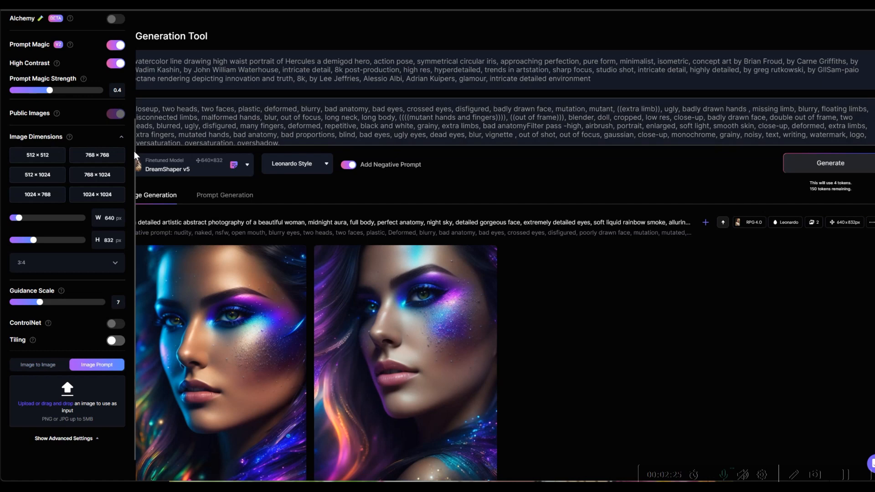
pyautogui.moveTo(134, 152); pyautogui.dragTo(138, 129)
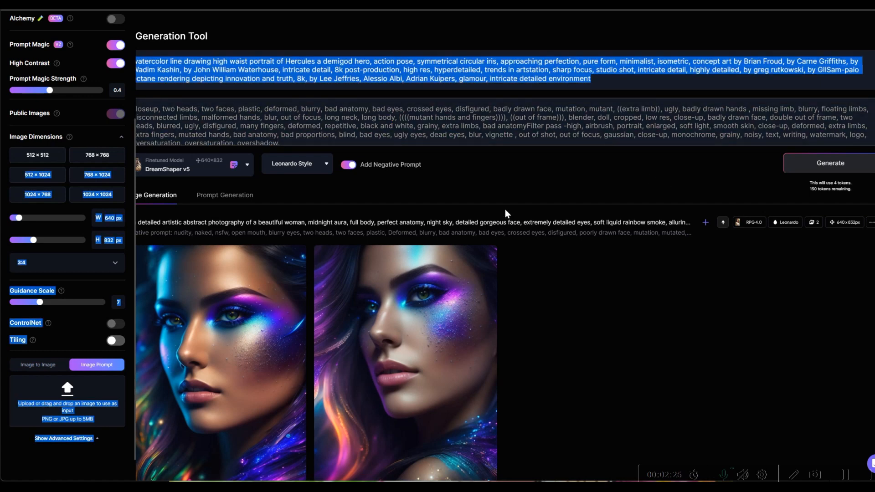
pyautogui.click(810, 166)
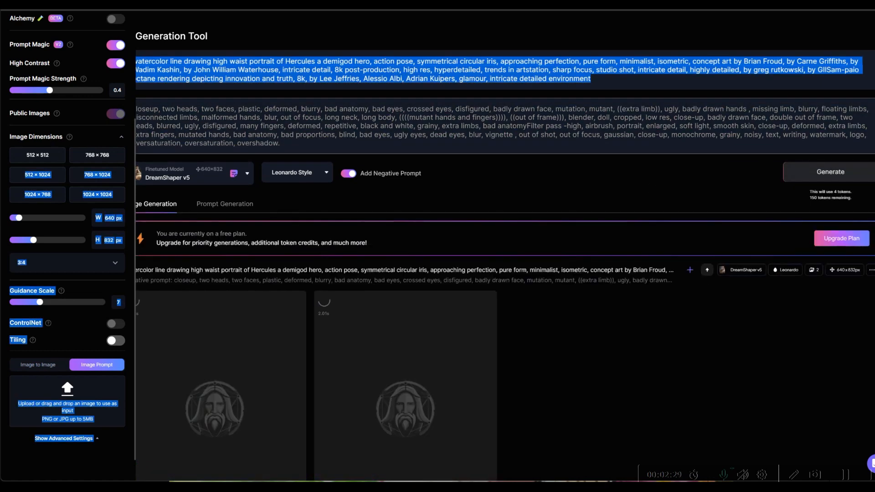
# - Scroll the generation feed down to the two new watercolor Hercules portraits
pyautogui.scroll(-4, 505, 246)
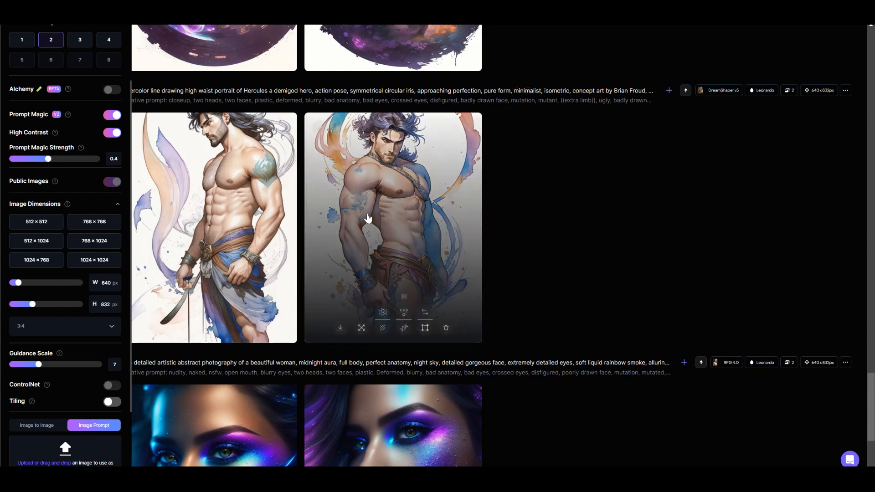
pyautogui.moveTo(395, 216)
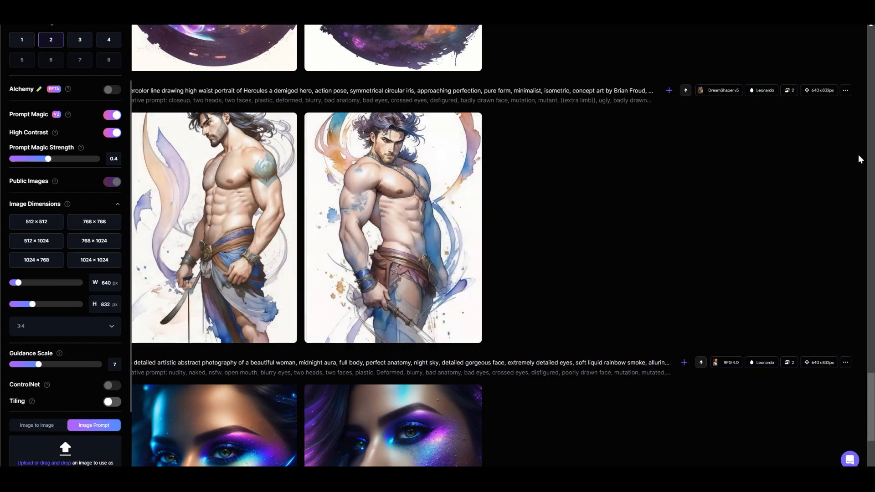
# - Drag the scrollbar back up past earlier generations to the newest fluffy kitten images
pyautogui.moveTo(870, 426); pyautogui.dragTo(873, 385)
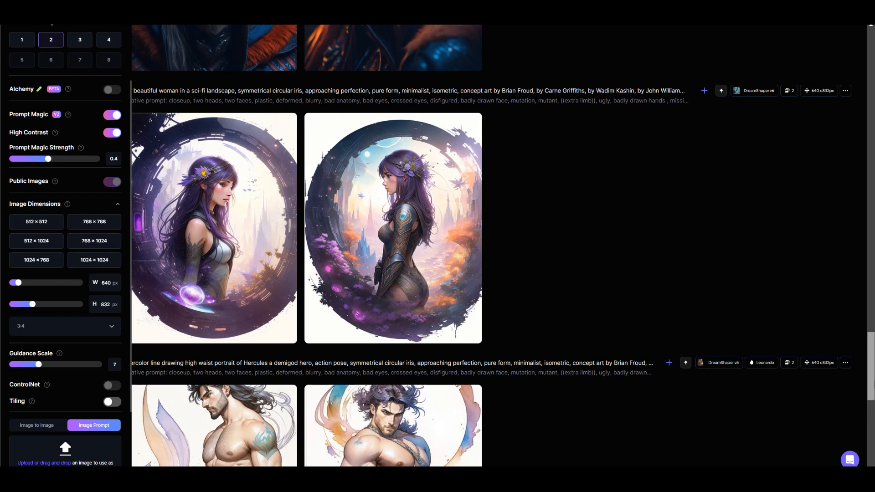
pyautogui.moveTo(873, 386); pyautogui.dragTo(873, 381)
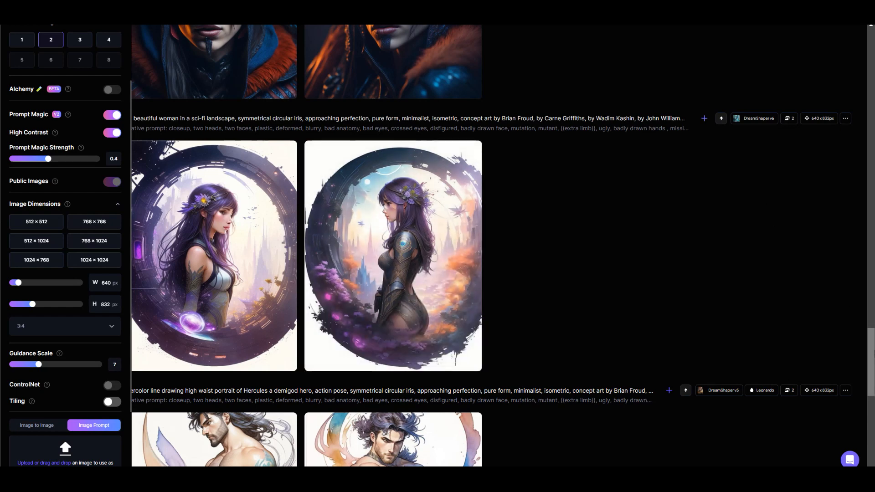
pyautogui.moveTo(873, 373); pyautogui.dragTo(873, 331)
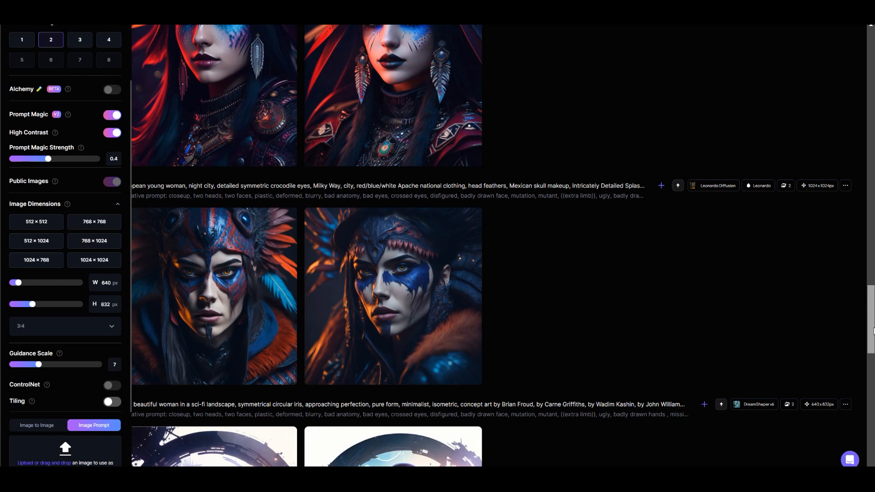
pyautogui.moveTo(874, 331); pyautogui.dragTo(873, 76)
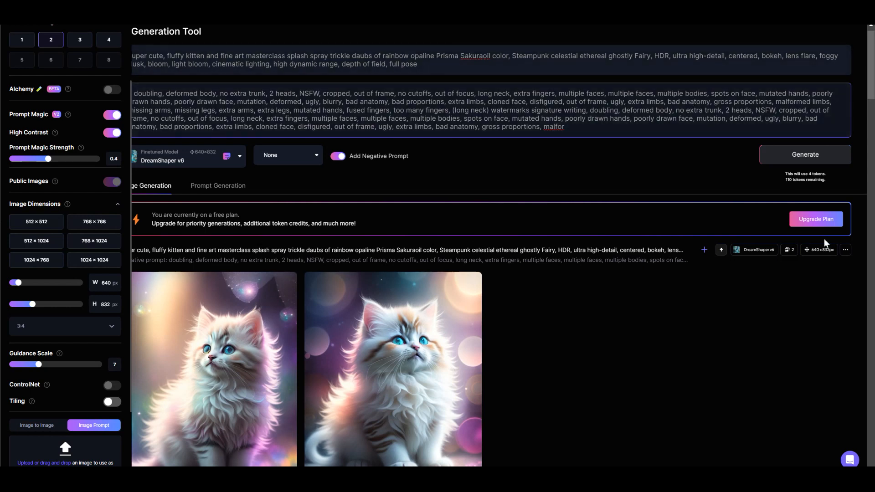
# - Return to the Home page showing Featured Models like Leonardo Diffusion, DreamShaper v6 and RPG 4.0
pyautogui.scroll(1, 871, 61)
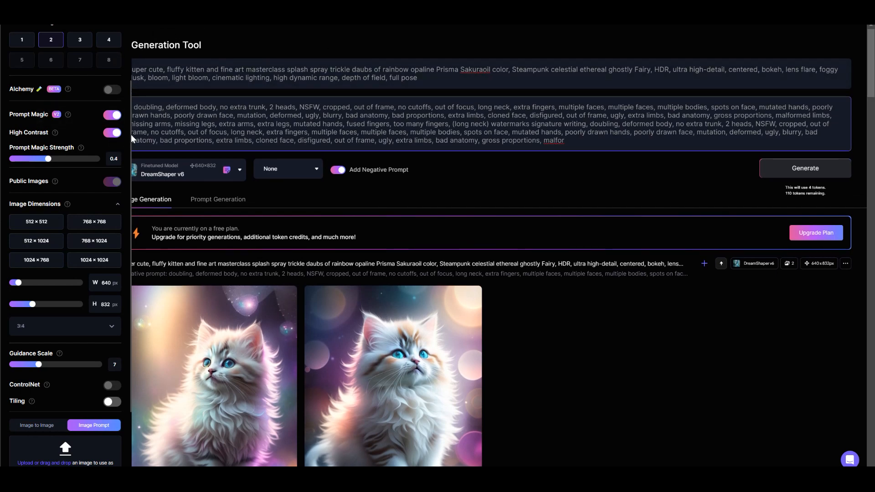
pyautogui.scroll(3, 129, 136)
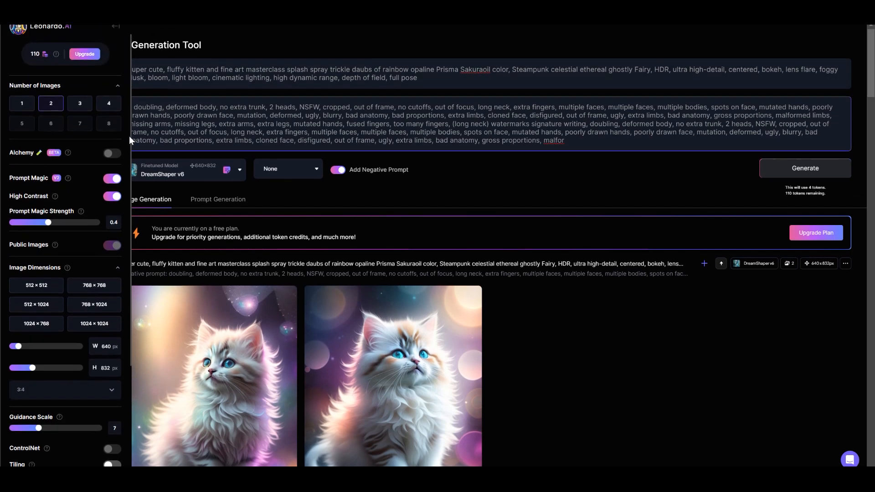
pyautogui.click(117, 46)
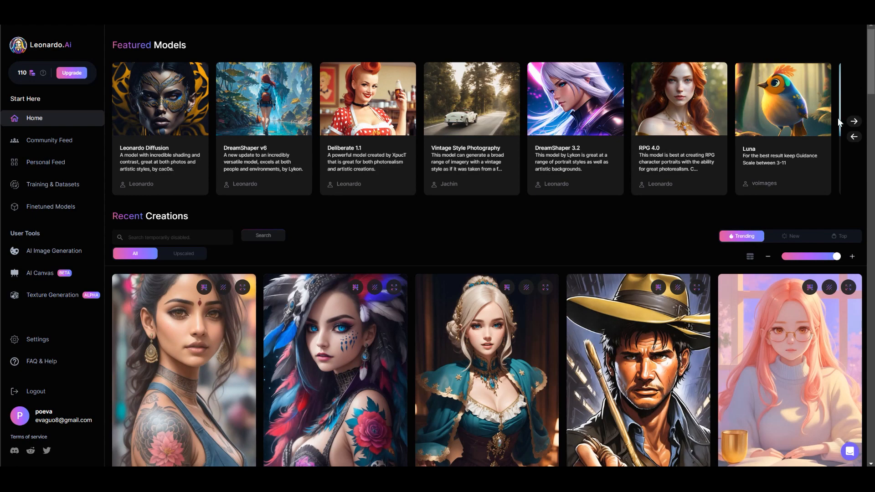
# - Preview the Paper art style model, advance the featured carousel four times, then scroll into Recent Creations
pyautogui.click(842, 148)
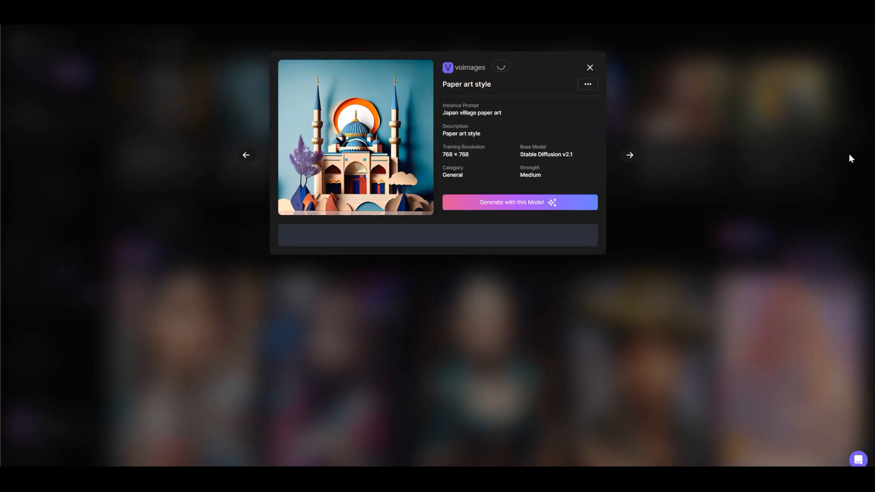
pyautogui.click(586, 68)
pyautogui.click(855, 124)
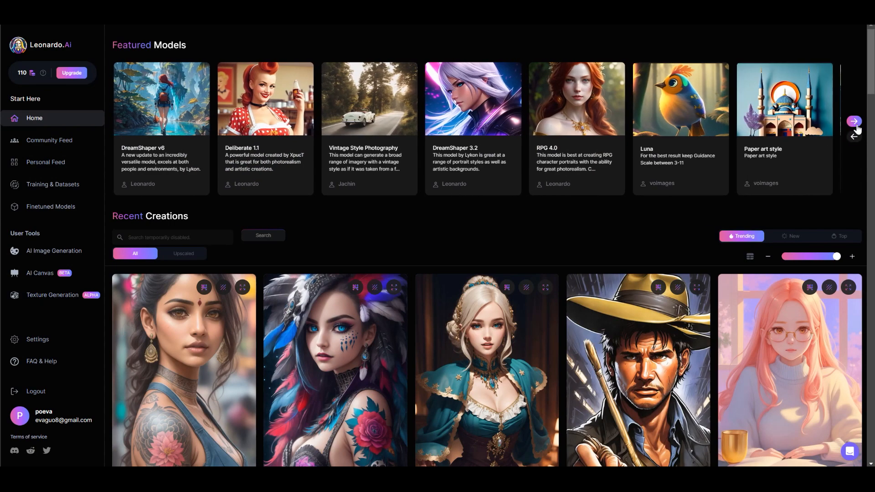
pyautogui.click(856, 124)
pyautogui.click(856, 124)
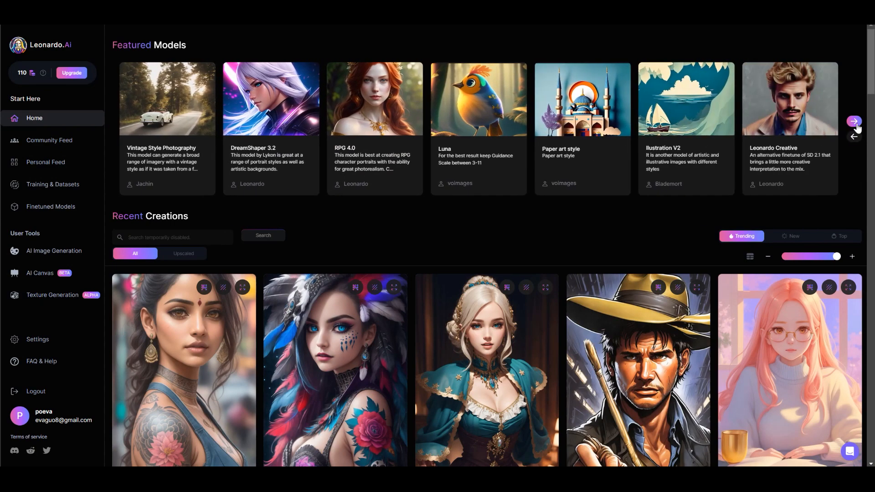
pyautogui.click(855, 123)
pyautogui.moveTo(871, 85); pyautogui.dragTo(873, 297)
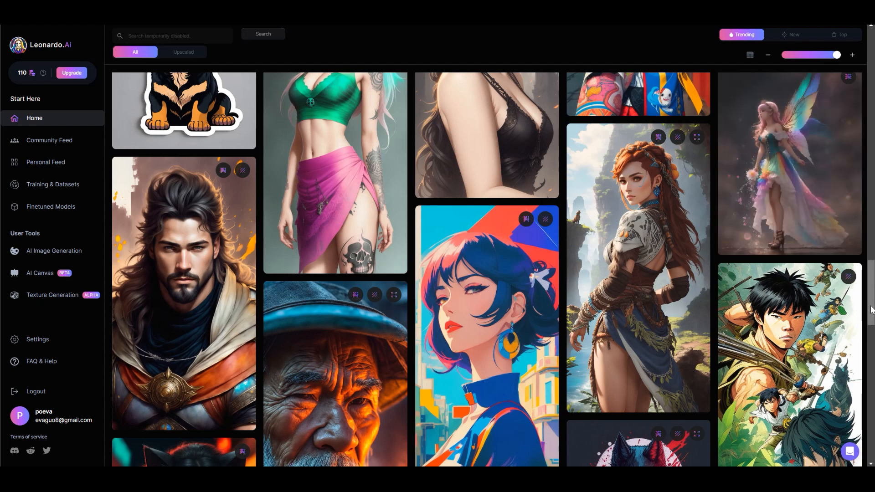
# - Drag the scrollbar further down through the Recent Creations community images
pyautogui.moveTo(872, 310); pyautogui.dragTo(872, 428)
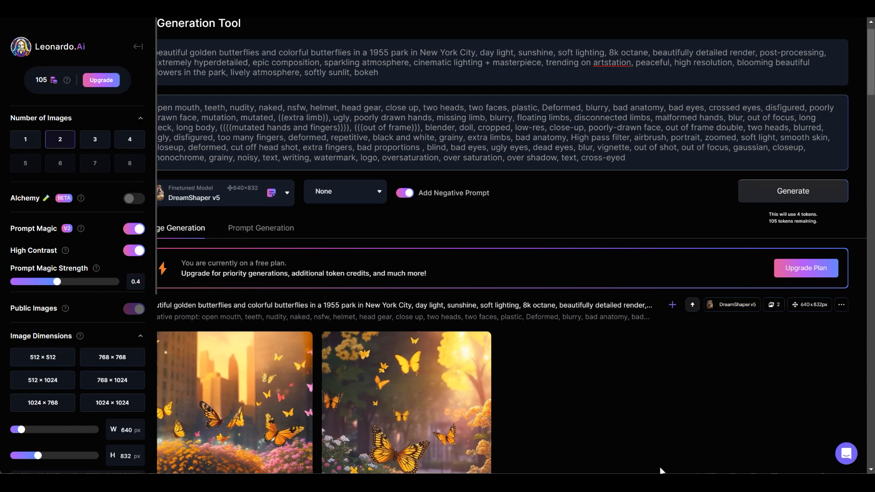
# - Look over the golden butterfly 1955 New York park images, return to top, and open Chrome's menu
pyautogui.moveTo(641, 483)
pyautogui.click(871, 469)
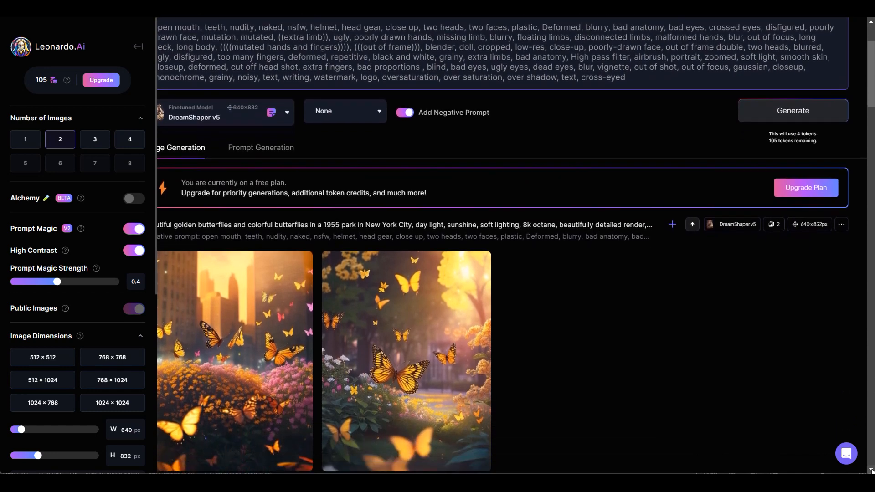
pyautogui.click(872, 470)
pyautogui.moveTo(874, 69); pyautogui.dragTo(874, 42)
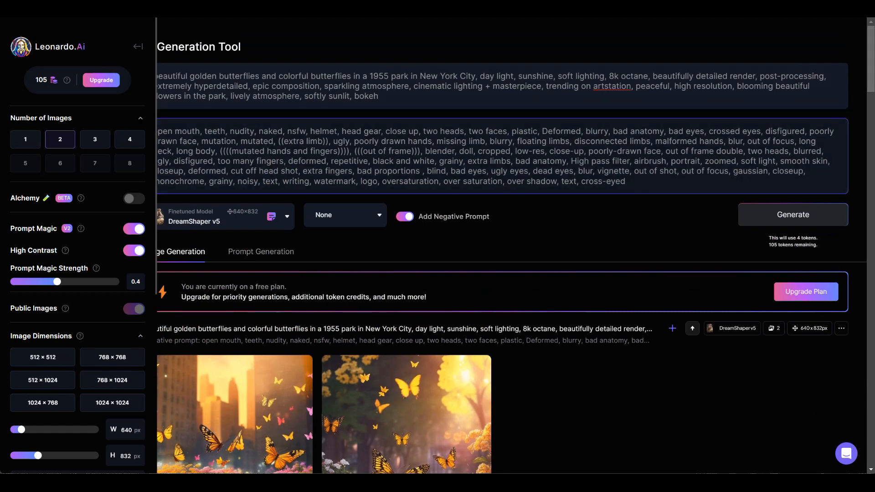
pyautogui.click(864, 4)
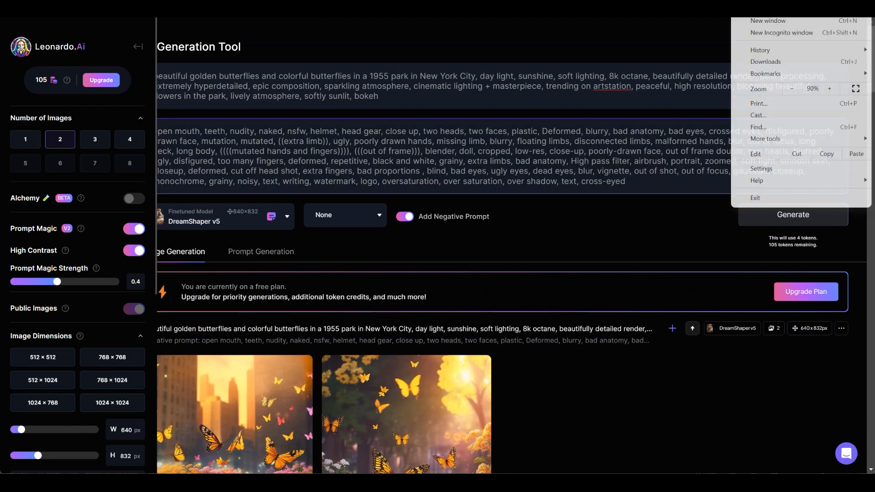
# - Zoom the browser page out twice to 75% and scroll down and back to check the layout
pyautogui.click(793, 88)
pyautogui.click(792, 89)
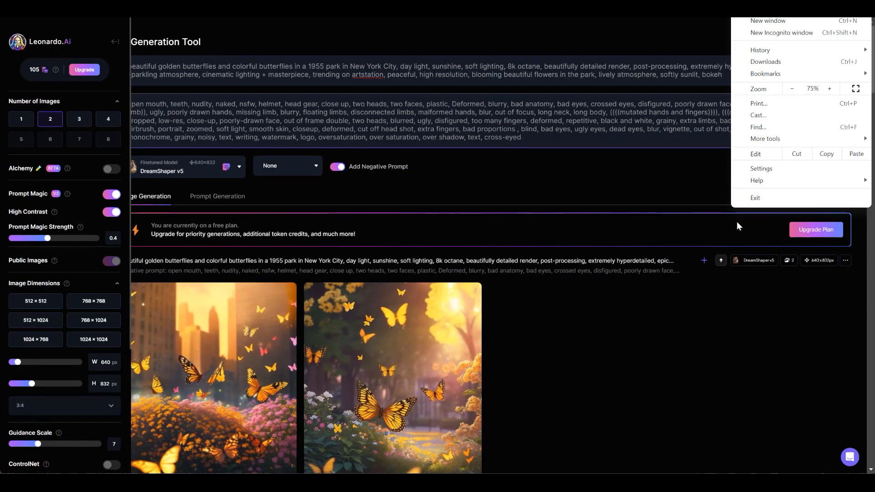
pyautogui.click(738, 318)
pyautogui.scroll(-5, 501, 256)
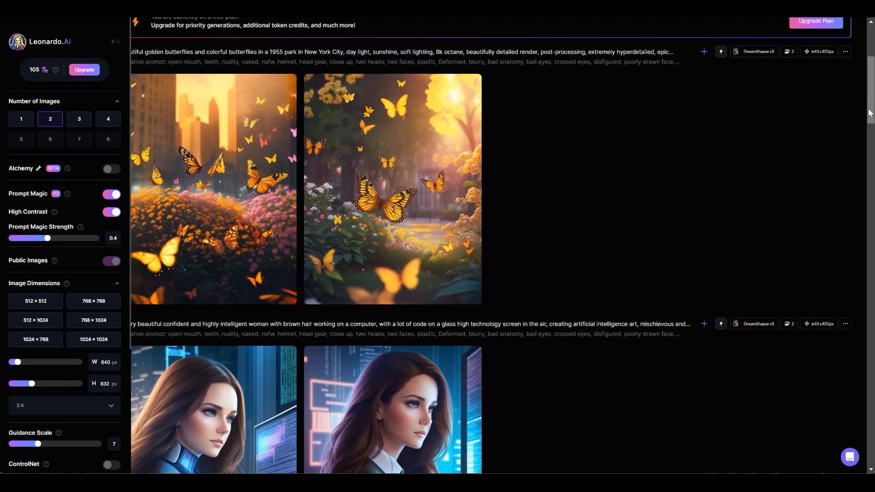
pyautogui.scroll(5, 710, 235)
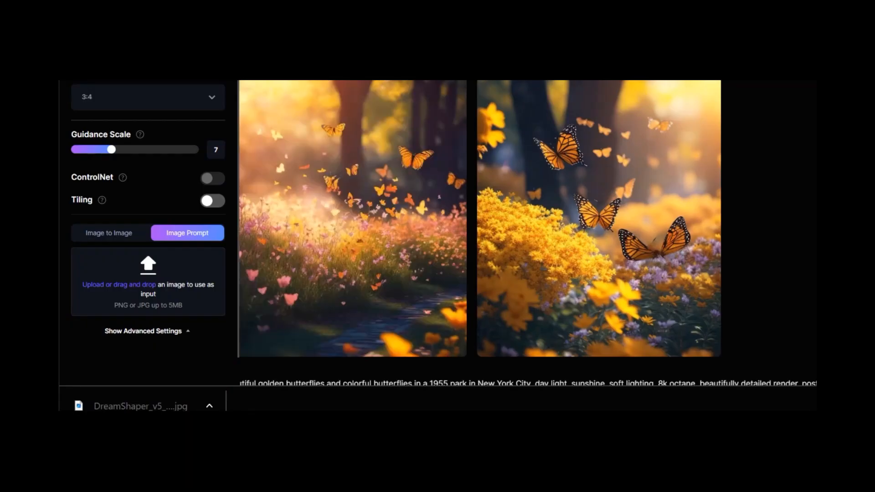
pyautogui.scroll(-5, 528, 232)
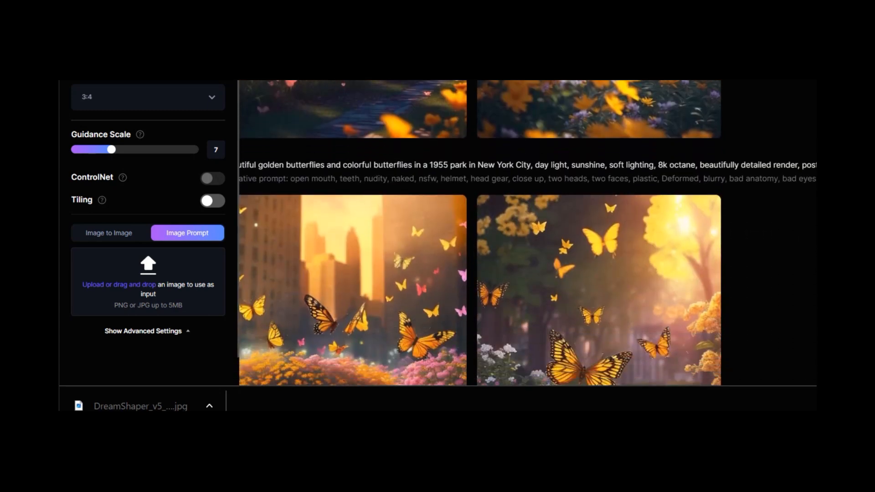
pyautogui.scroll(-2, 528, 233)
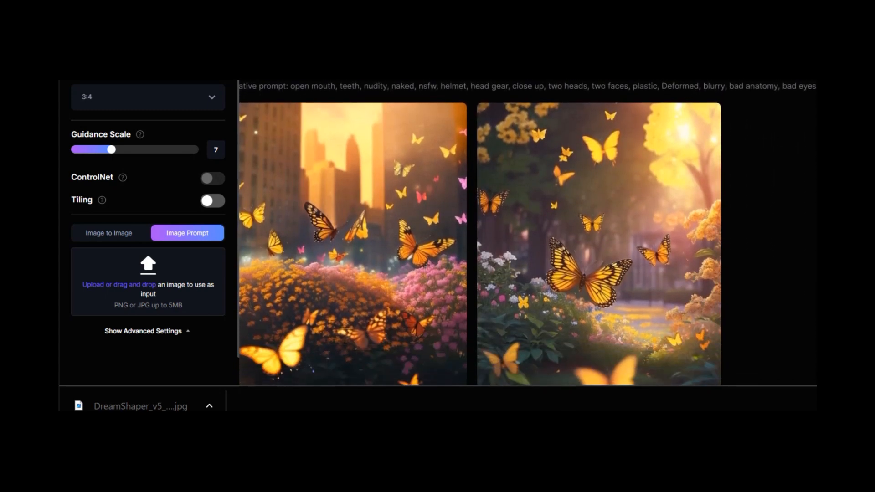
pyautogui.scroll(-1, 526, 233)
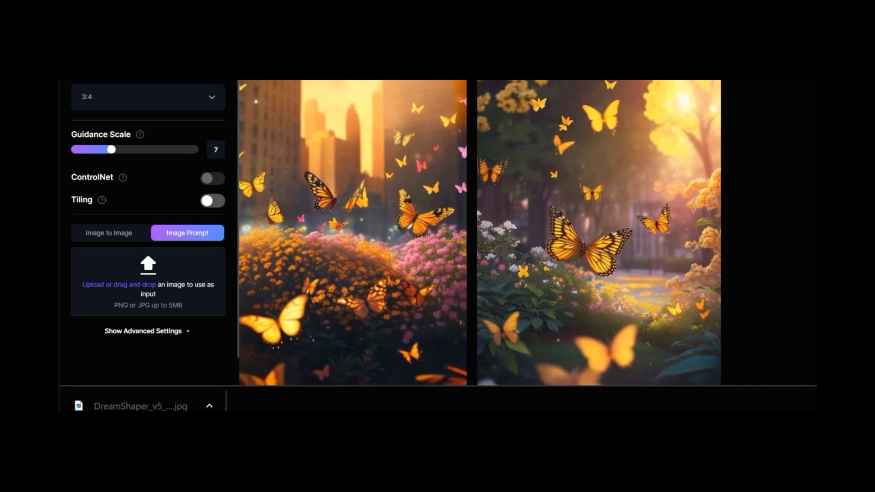
pyautogui.scroll(1, 481, 232)
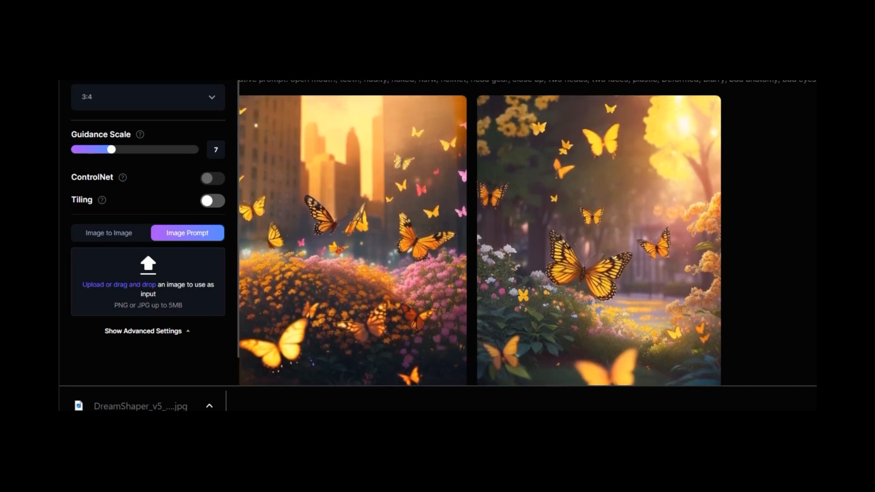
pyautogui.scroll(2, 528, 232)
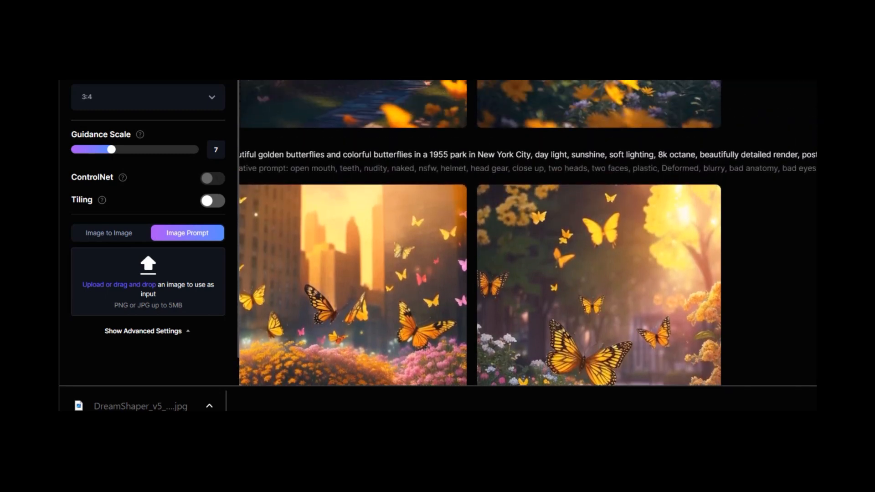
pyautogui.scroll(-3, 528, 233)
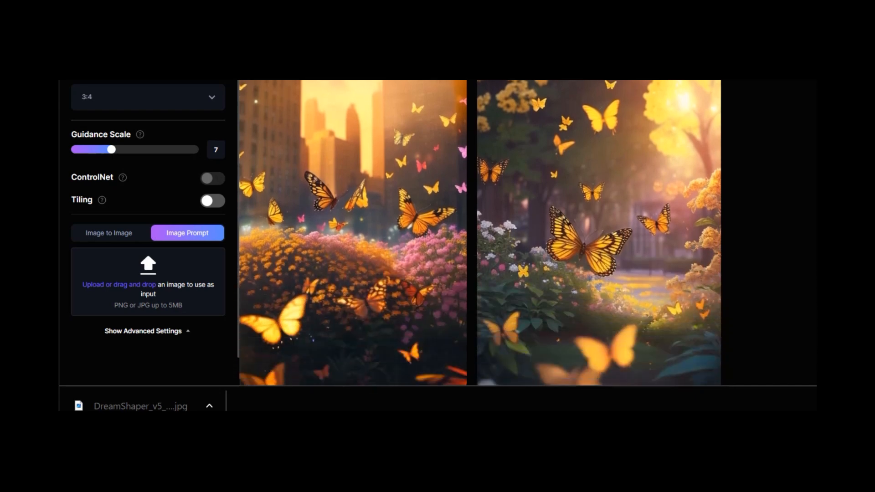
pyautogui.scroll(3, 528, 233)
pyautogui.scroll(-3, 528, 232)
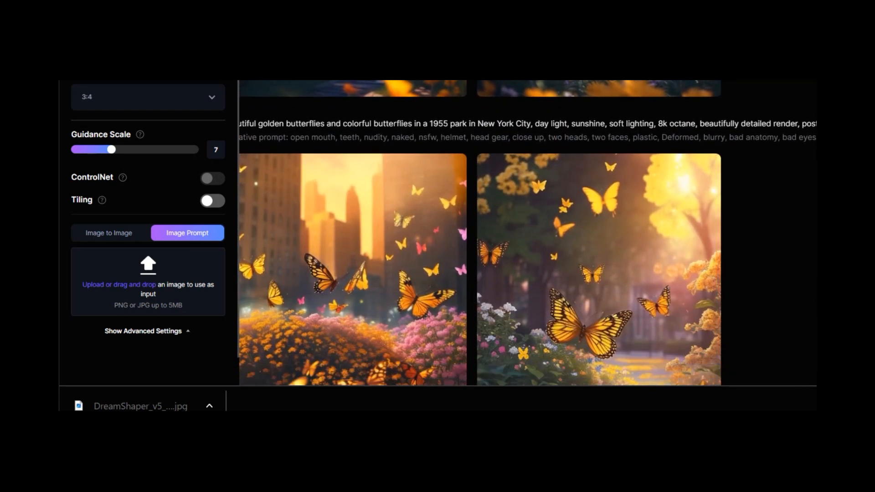
pyautogui.scroll(2, 528, 233)
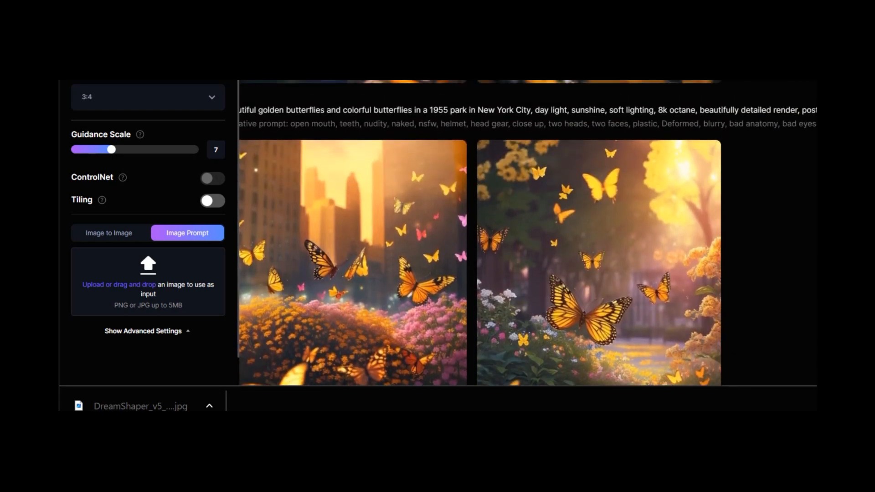
pyautogui.scroll(-2, 528, 233)
pyautogui.scroll(1, 528, 233)
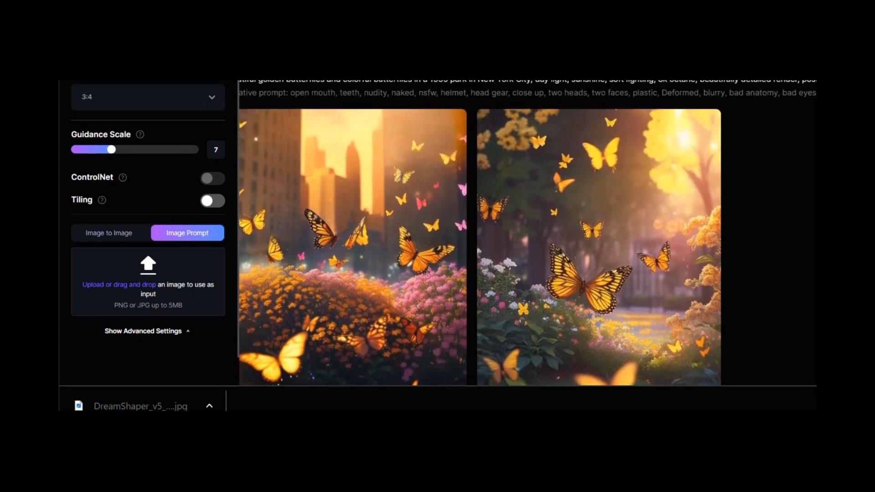
pyautogui.scroll(6, 528, 232)
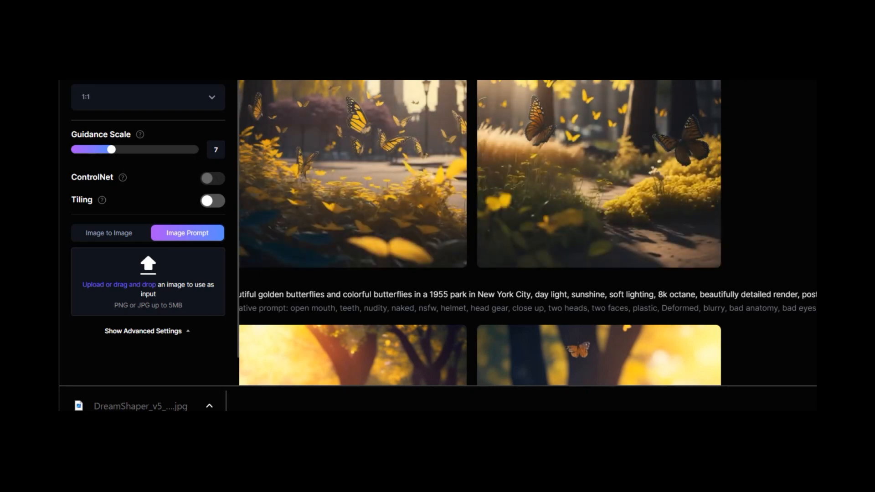
pyautogui.scroll(-5, 528, 233)
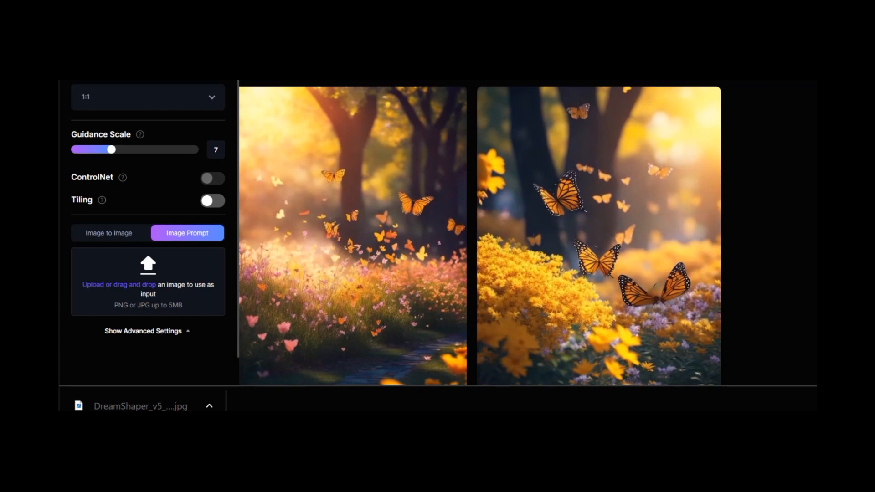
pyautogui.scroll(-5, 528, 233)
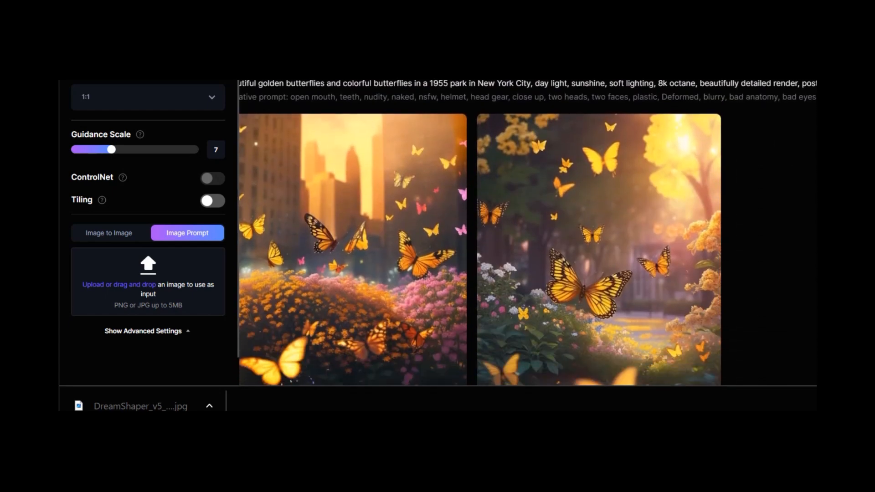
pyautogui.scroll(-3, 527, 232)
pyautogui.scroll(3, 528, 233)
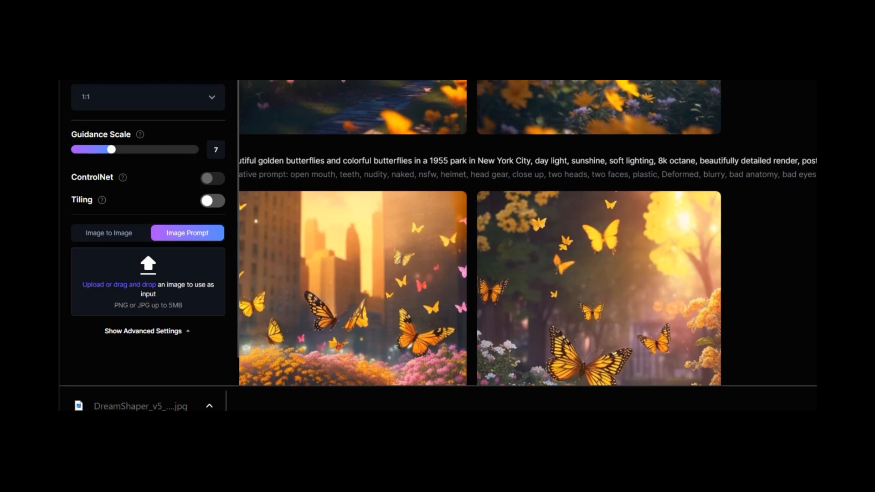
pyautogui.scroll(4, 528, 232)
pyautogui.scroll(-1, 528, 232)
pyautogui.scroll(-4, 528, 233)
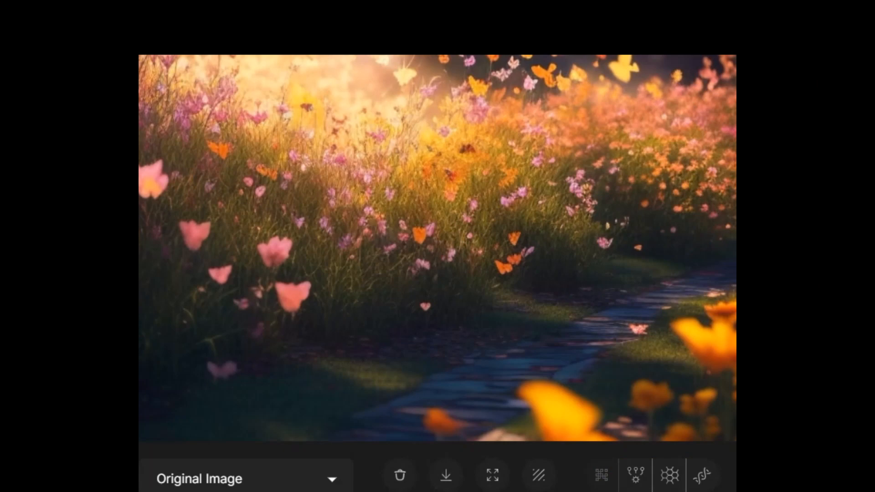
# - Flip between the flower path and monarch butterflies over yellow flowers images in the viewer
pyautogui.press('Right')
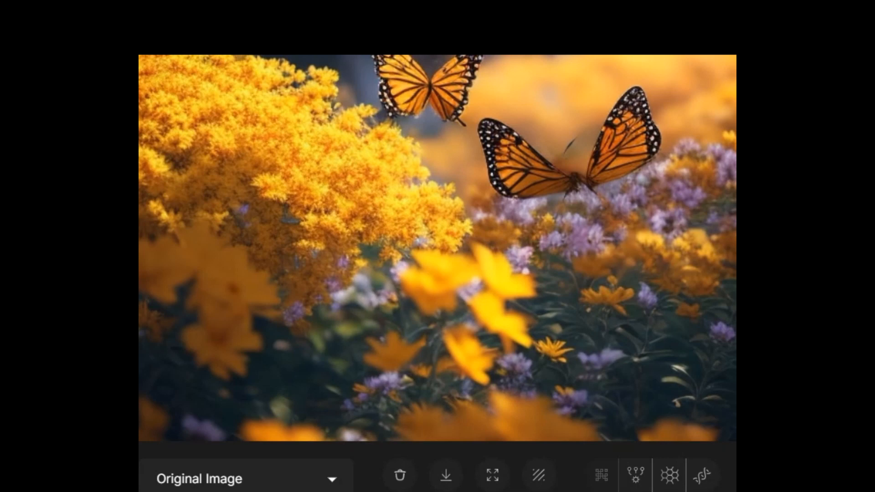
pyautogui.press('Left')
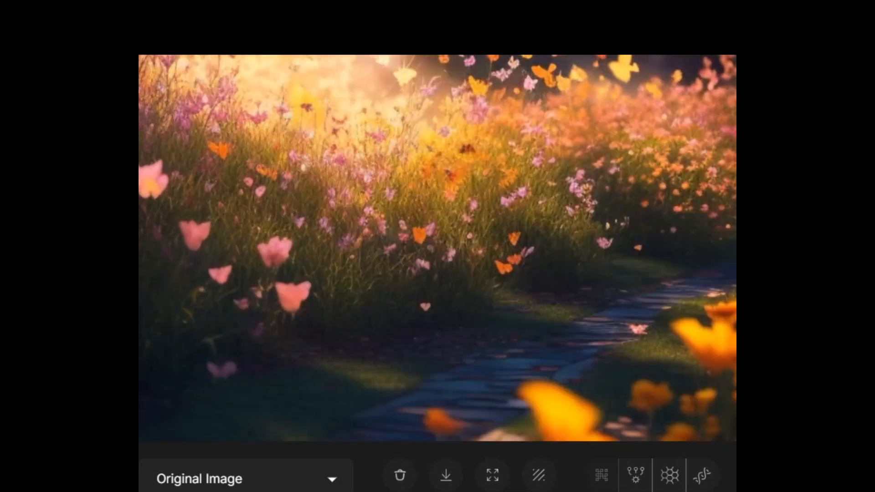
pyautogui.press('Right')
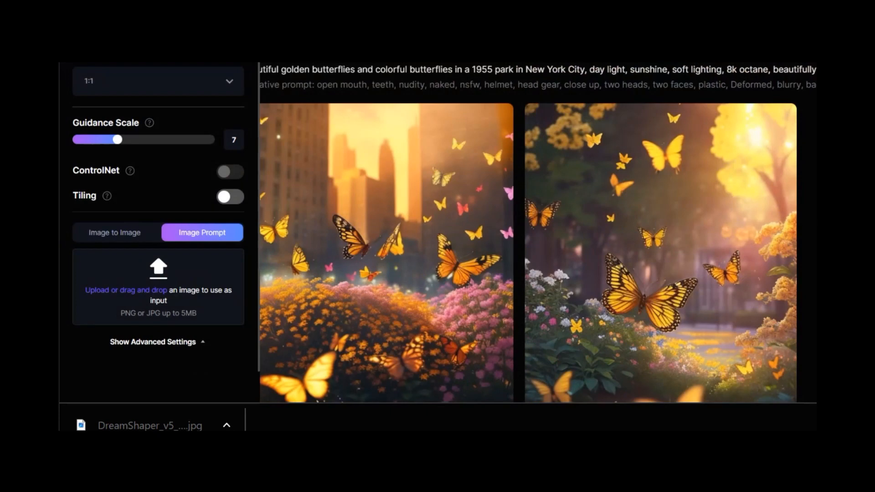
# - Scroll down to the brown-haired woman-at-computer results and enlarge the left image
pyautogui.scroll(-7, 538, 232)
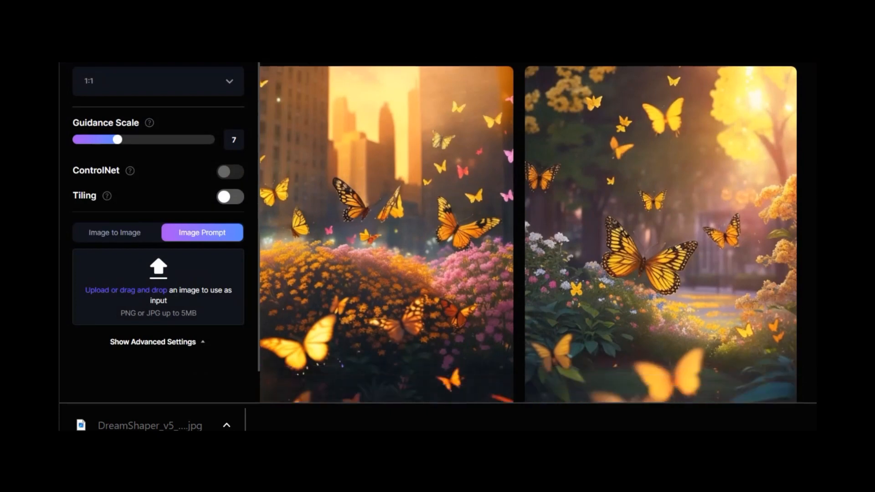
pyautogui.scroll(-3, 538, 232)
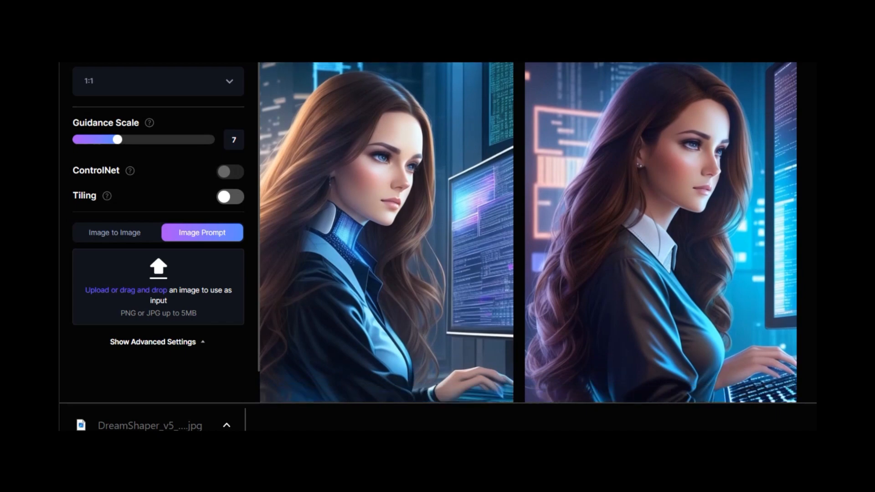
pyautogui.scroll(-2, 528, 233)
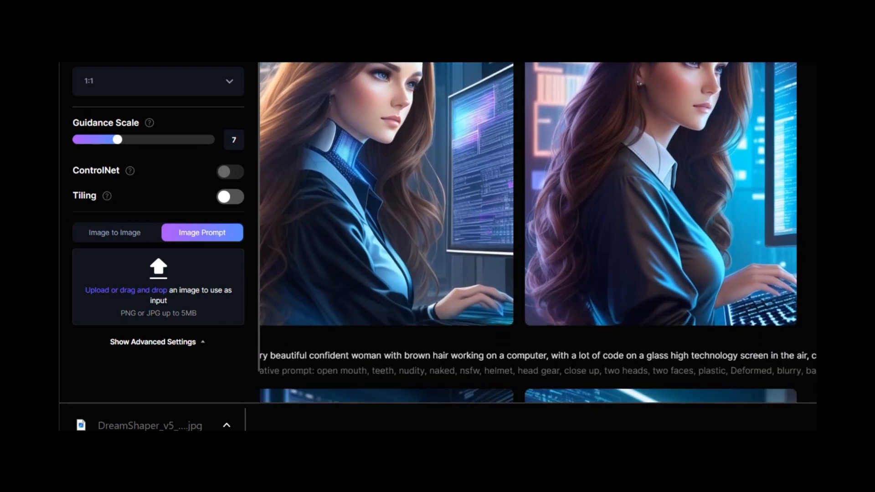
pyautogui.moveTo(457, 293)
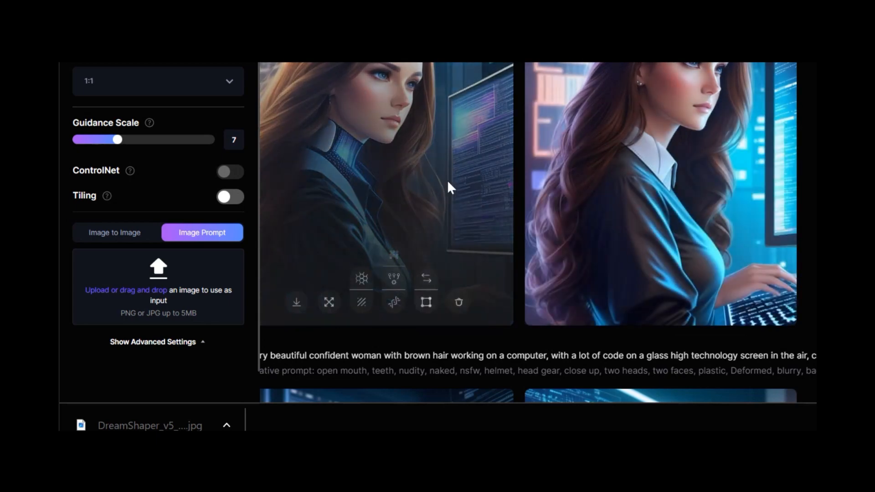
pyautogui.click(448, 187)
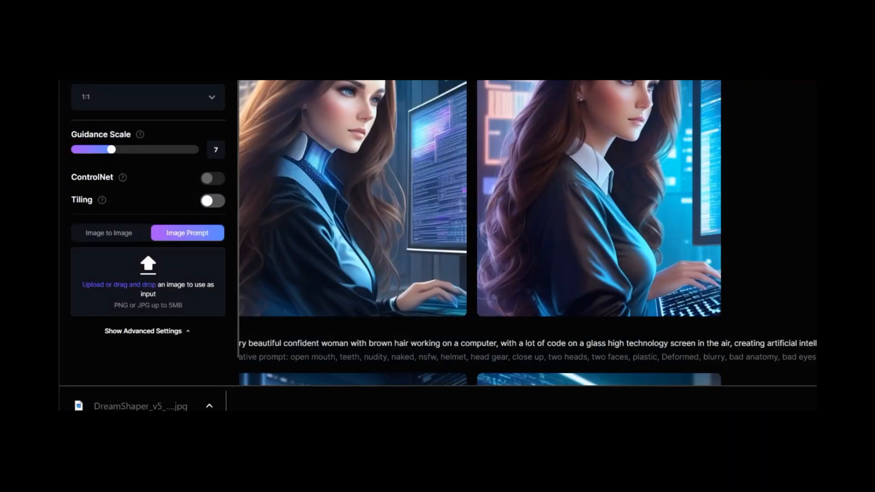
# - Scroll the feed back up to the golden butterfly 1955 park images
pyautogui.scroll(15, 479, 233)
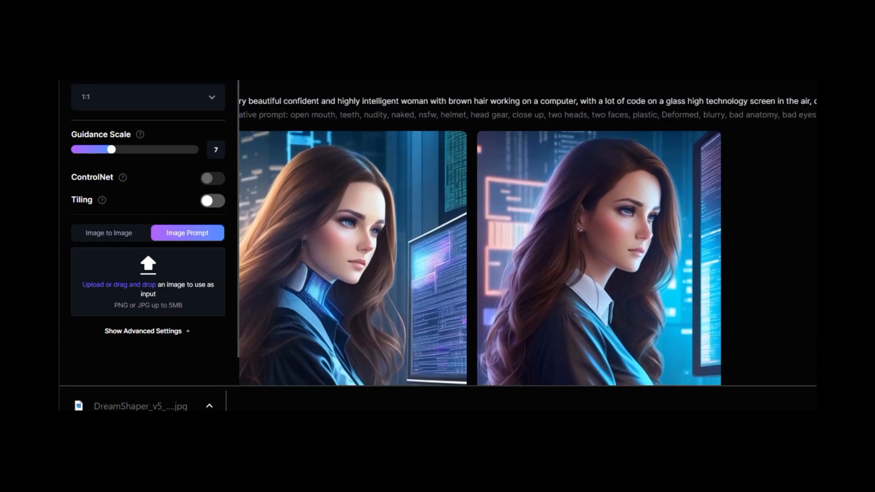
pyautogui.scroll(12, 479, 383)
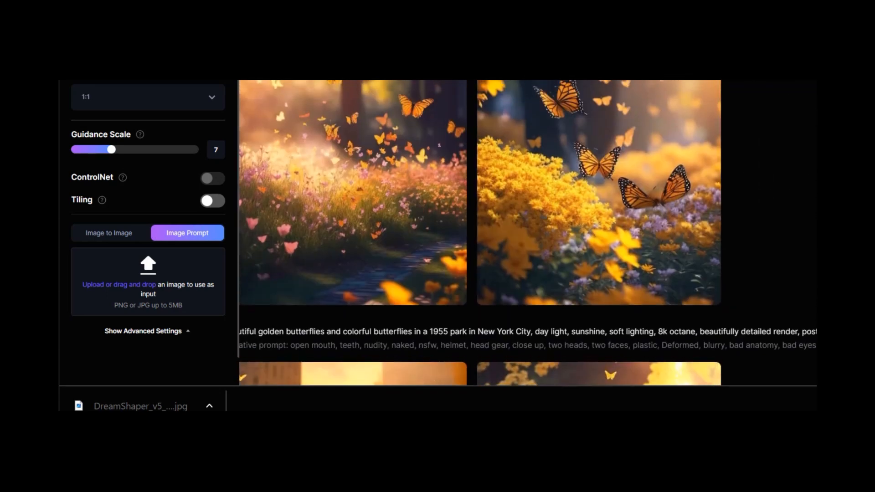